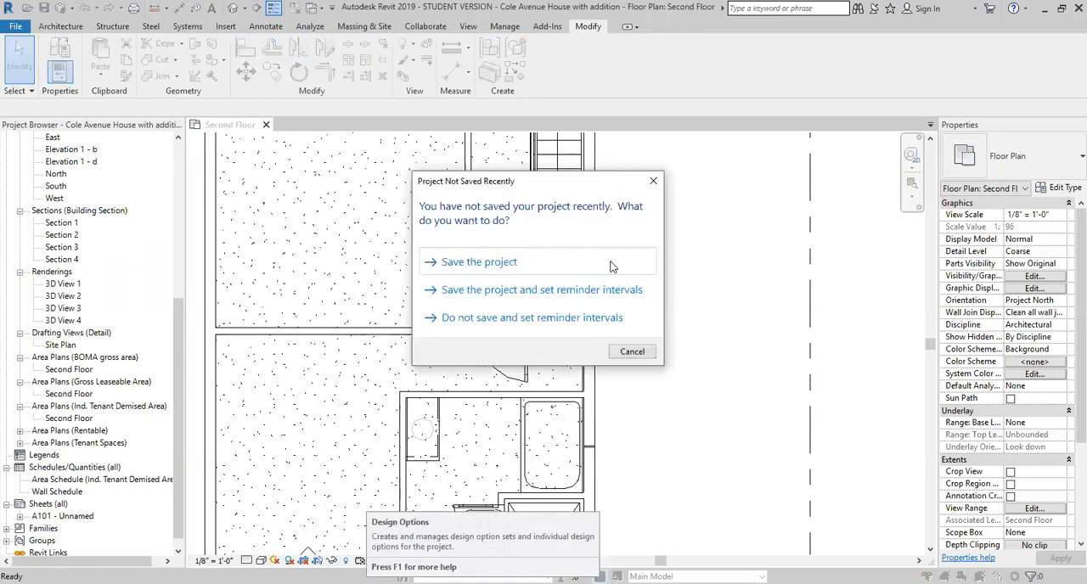
- Dismiss the save reminder, create a new design option set and rename it Stair Balcony
{"action": "left_click", "coordinate": [632, 352]}
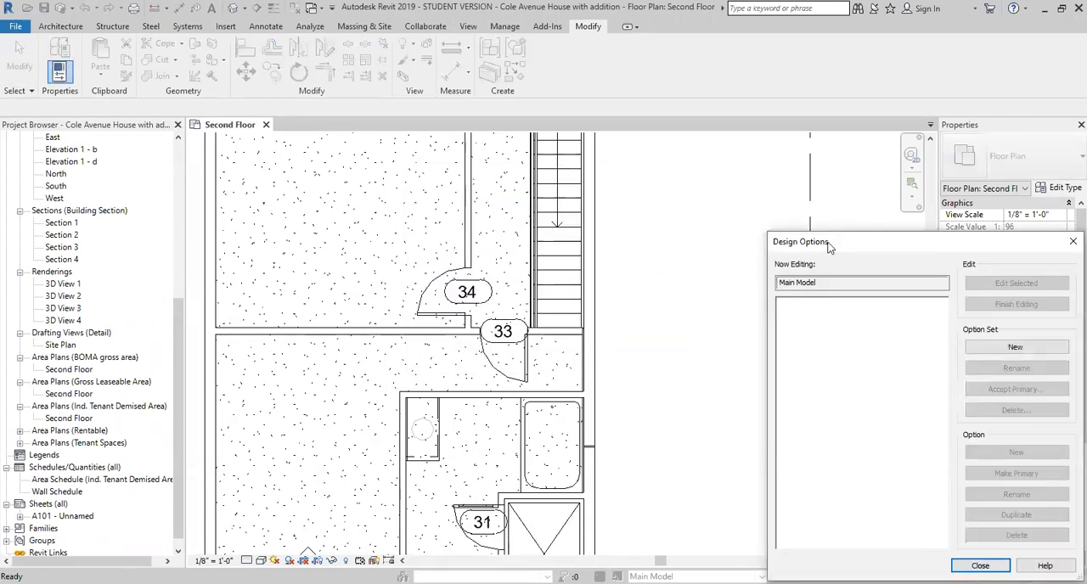
{"action": "left_click_drag", "start_coordinate": [830, 246], "coordinate": [545, 117]}
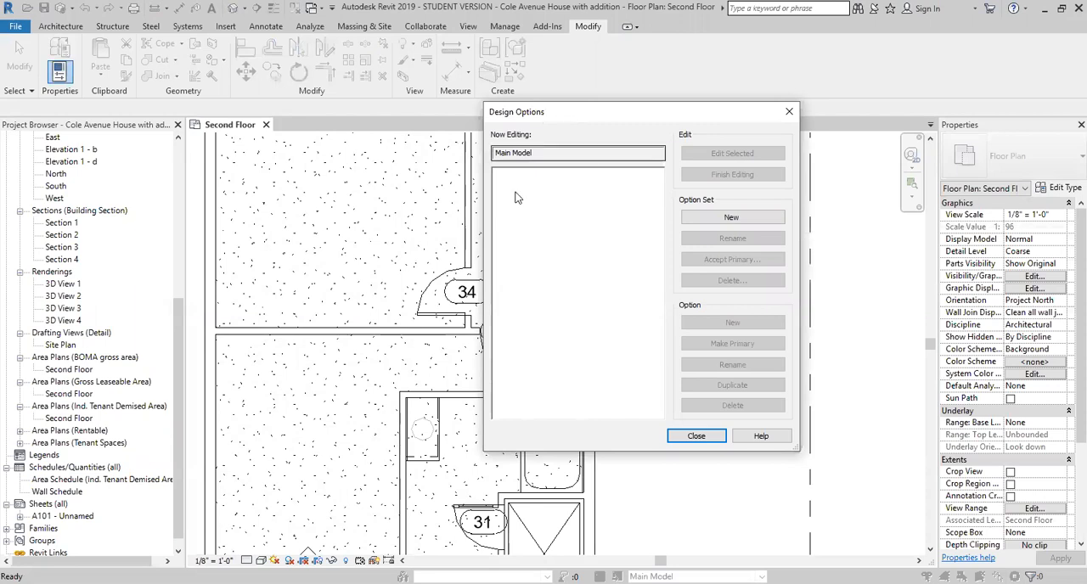
{"action": "left_click", "coordinate": [721, 218]}
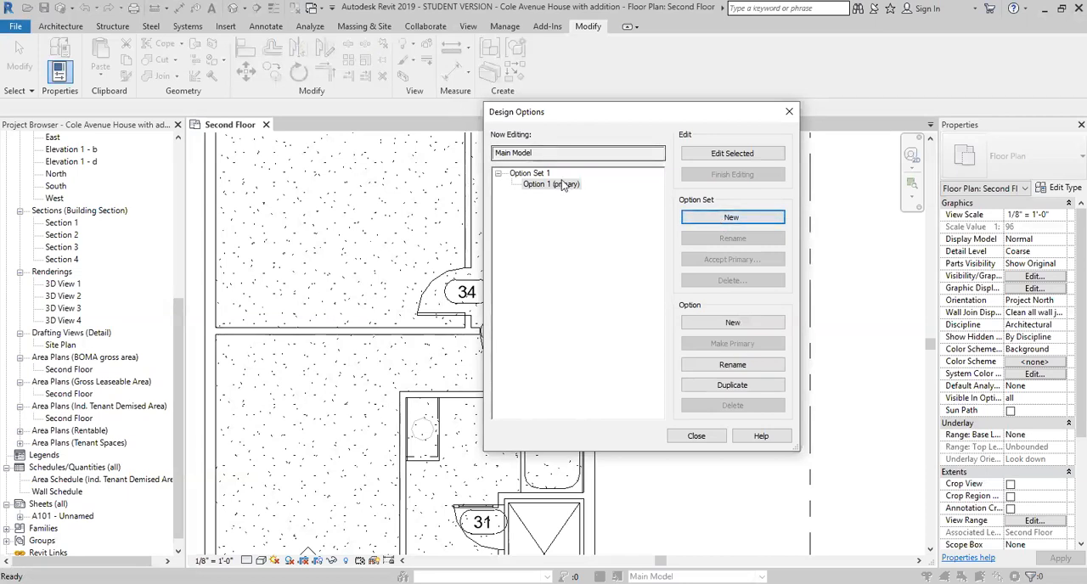
{"action": "left_click", "coordinate": [533, 173]}
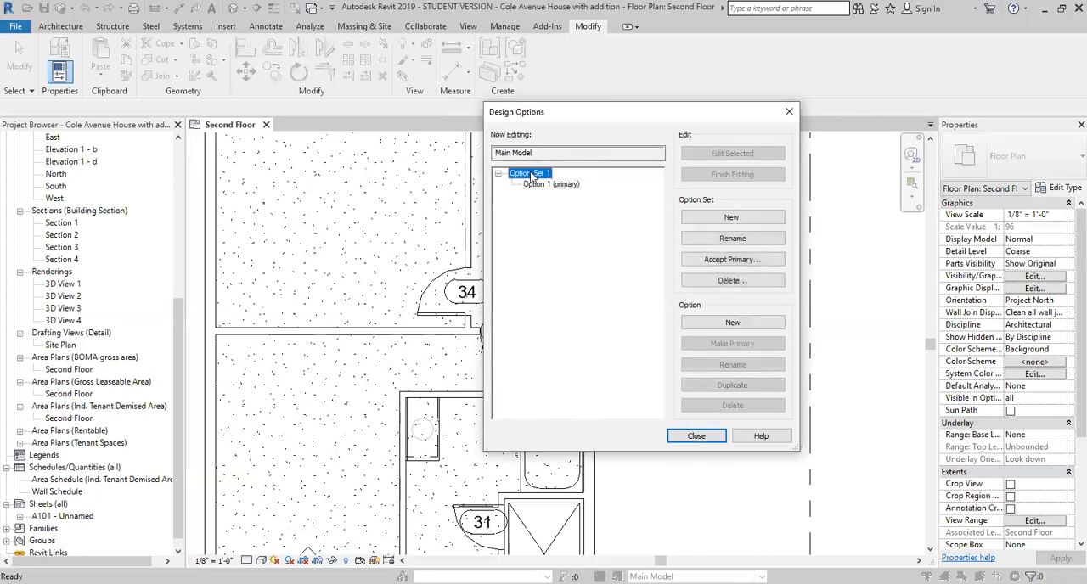
{"action": "left_click", "coordinate": [732, 238]}
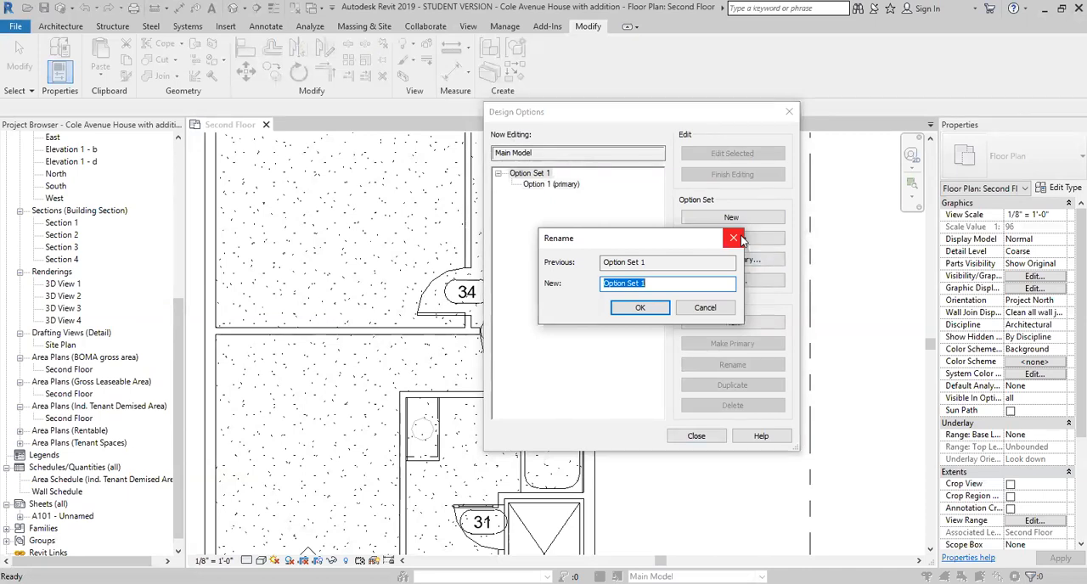
{"action": "type", "text": "Balcony"}
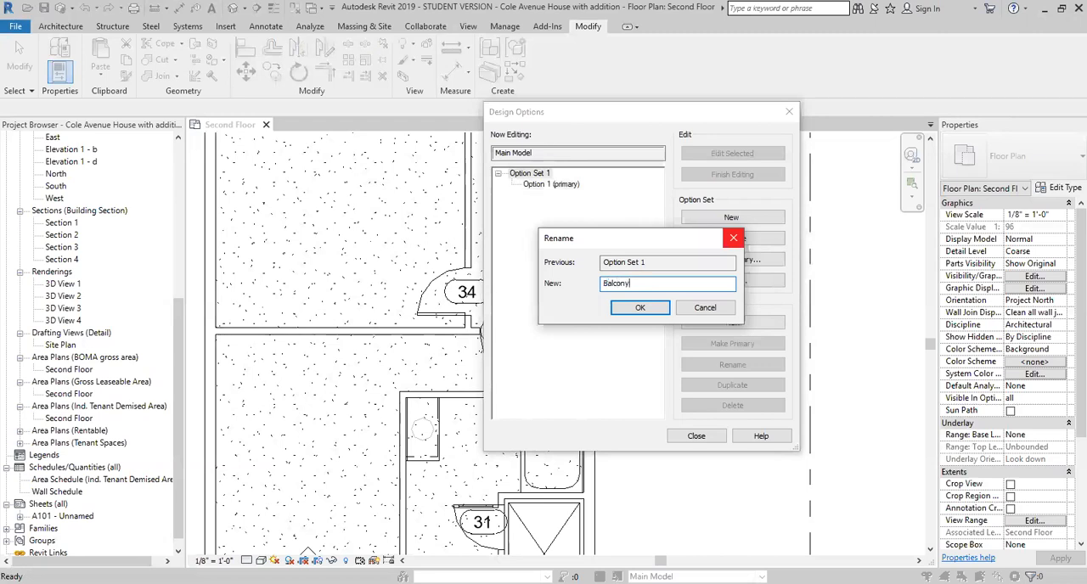
{"action": "type", "text": "Stair"}
{"action": "type", "text": " -"}
{"action": "key", "text": "BackSpace"}
{"action": "key", "text": "Return"}
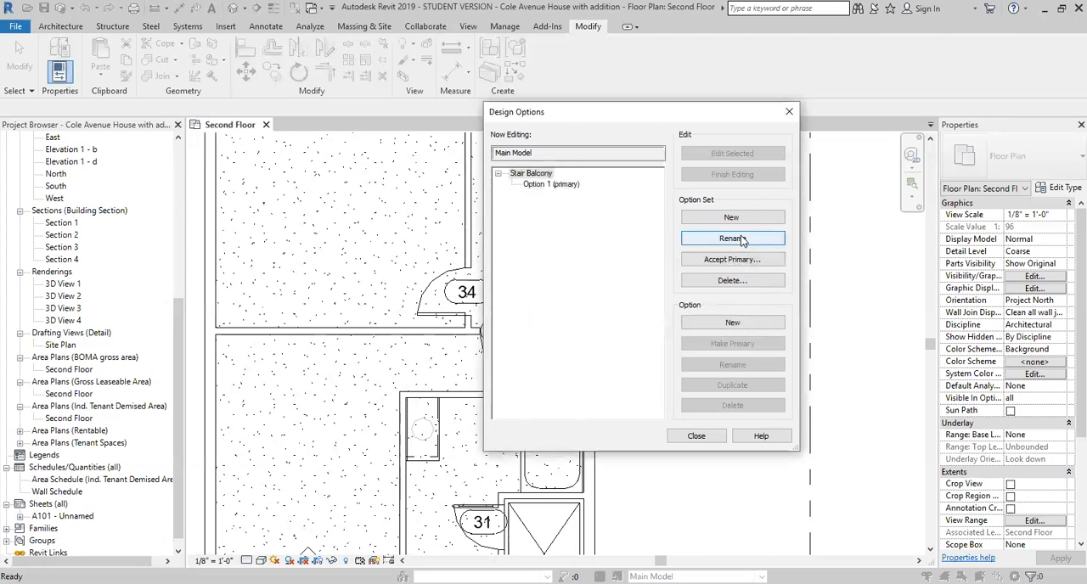
- Rename the primary option in the Stair Balcony set to Open
{"action": "left_click", "coordinate": [558, 186]}
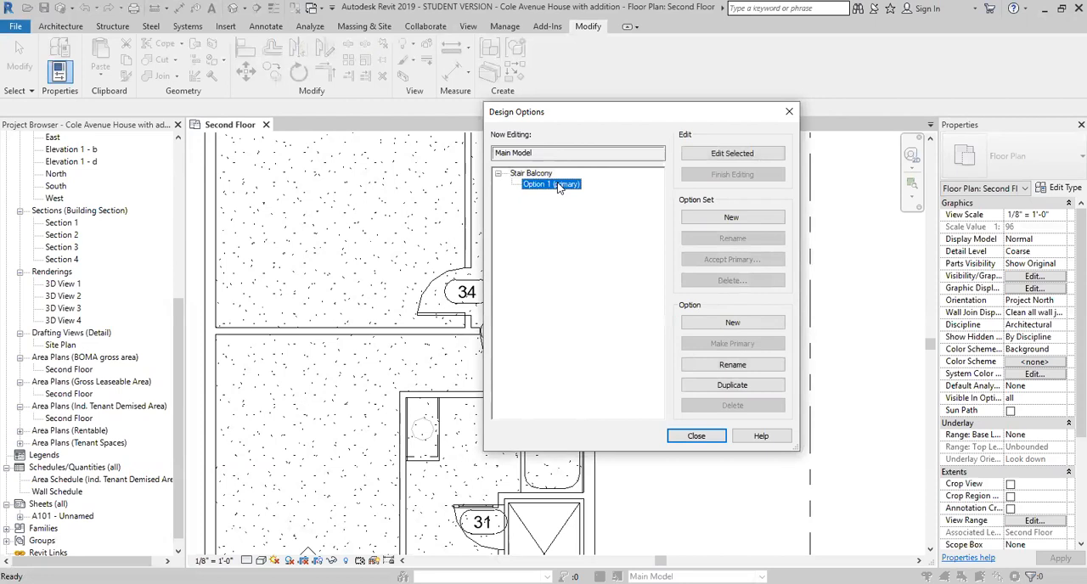
{"action": "left_click", "coordinate": [720, 366]}
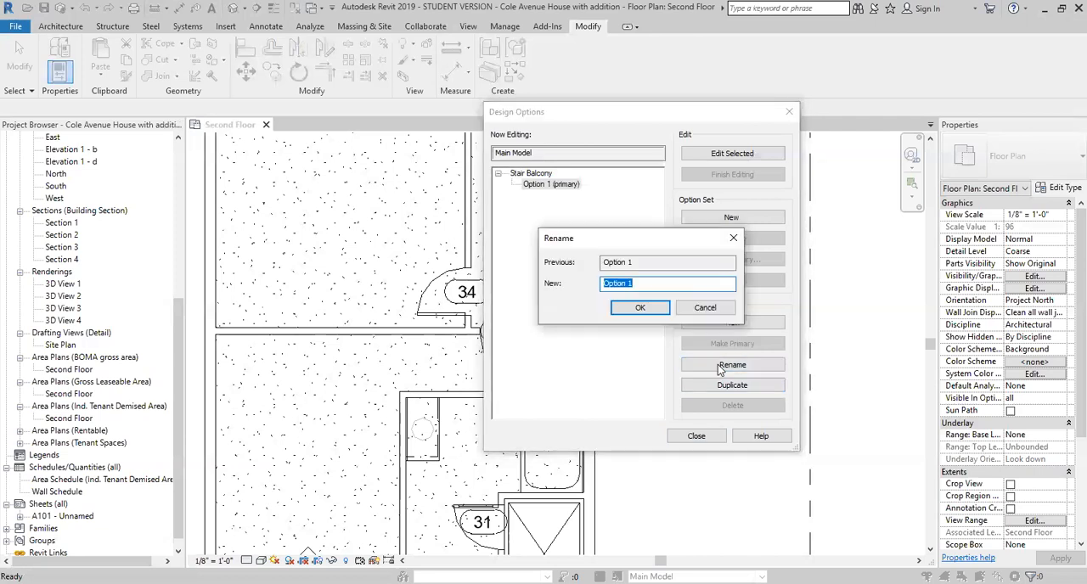
{"action": "type", "text": "Open"}
{"action": "key", "text": "Return"}
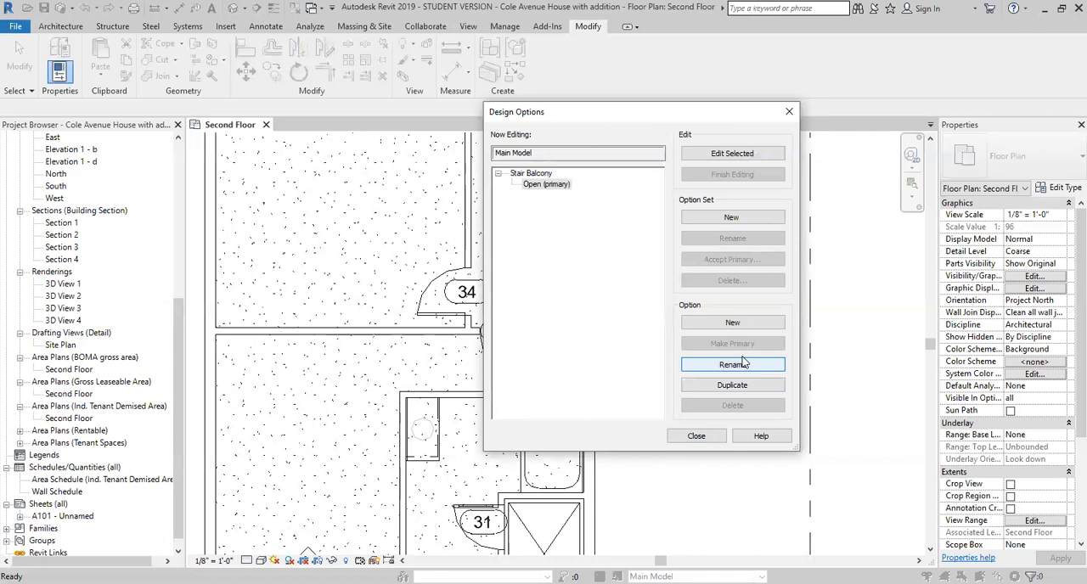
- Add a second option to the Stair Balcony set and rename it Closed
{"action": "left_click", "coordinate": [694, 322]}
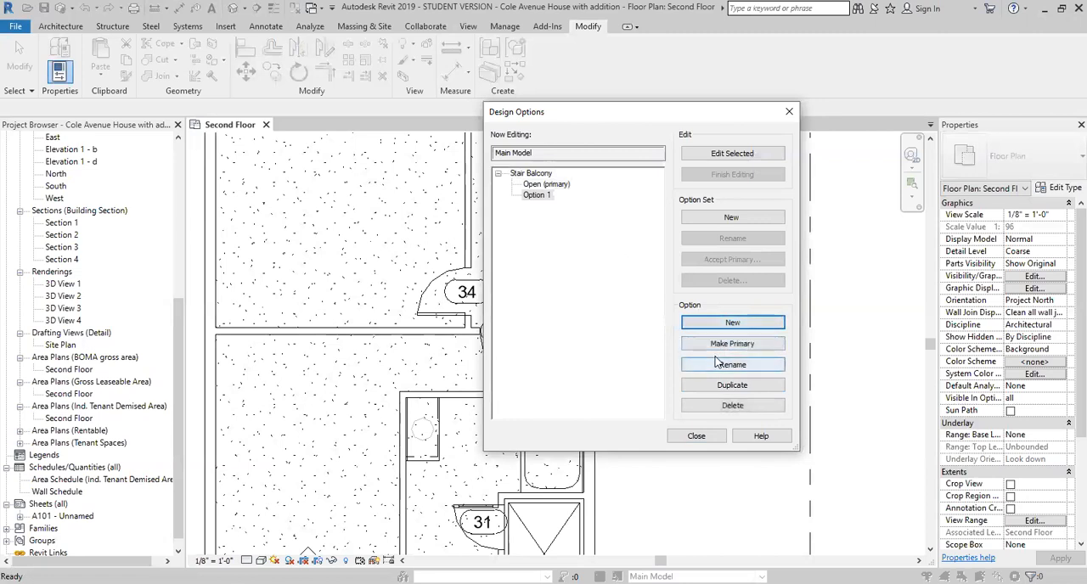
{"action": "left_click", "coordinate": [709, 365]}
{"action": "type", "text": "C"}
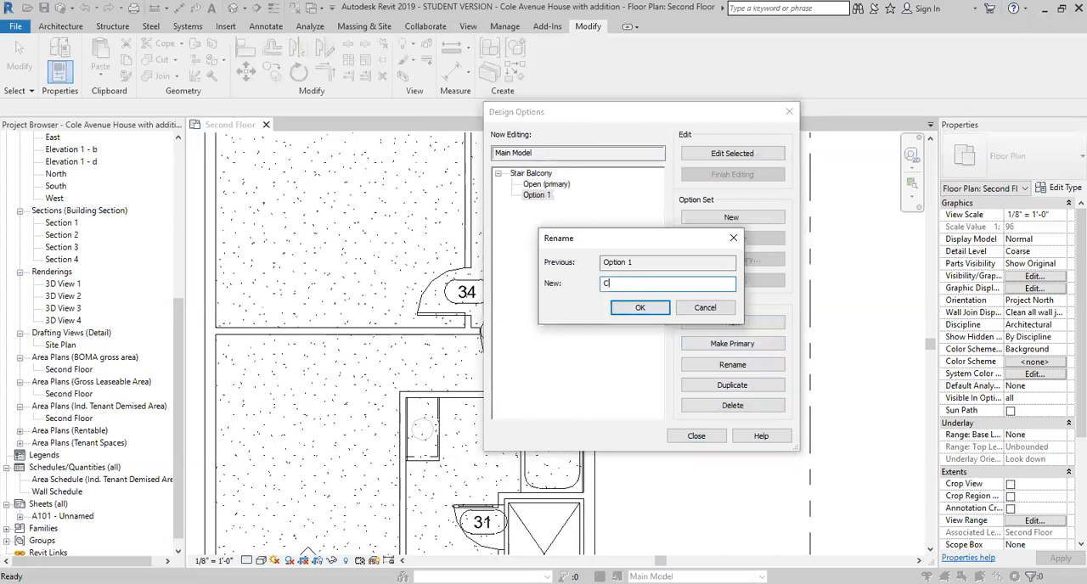
{"action": "type", "text": "losed"}
{"action": "key", "text": "Return"}
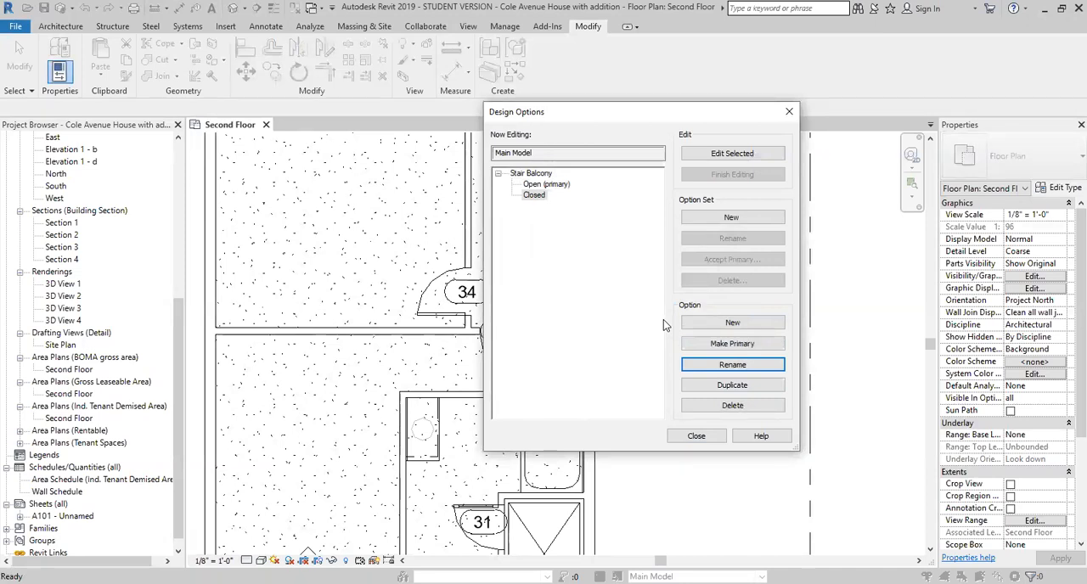
- Make the Open option active for editing and close the design options dialog
{"action": "left_click", "coordinate": [561, 185]}
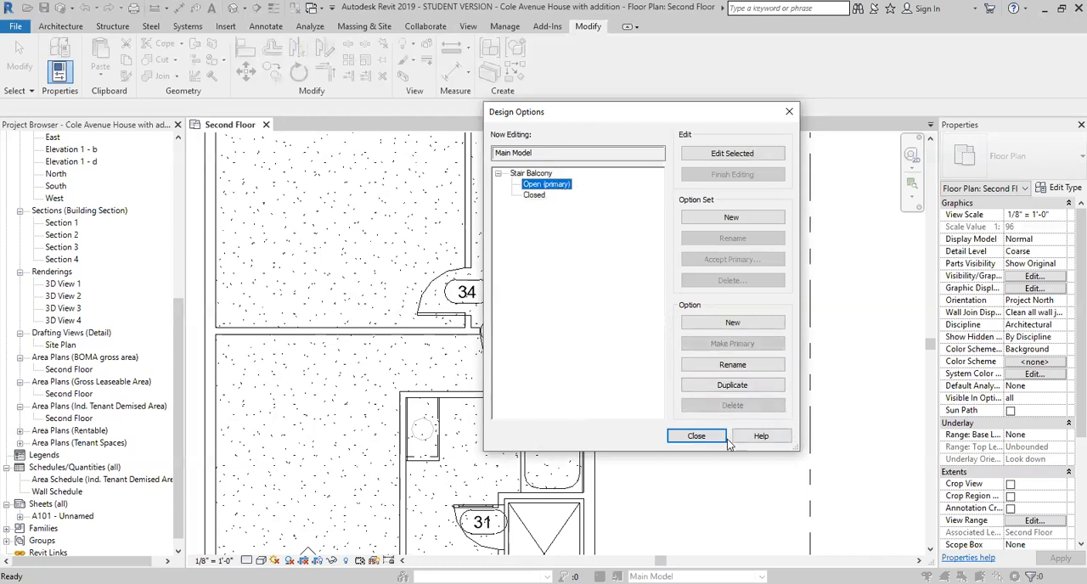
{"action": "left_click", "coordinate": [737, 155]}
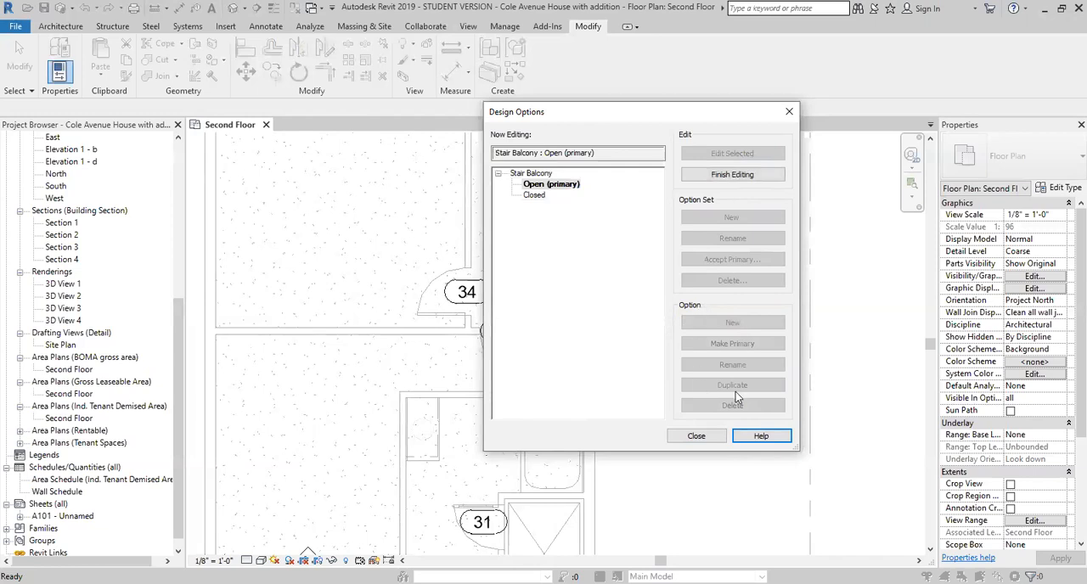
{"action": "left_click", "coordinate": [698, 437]}
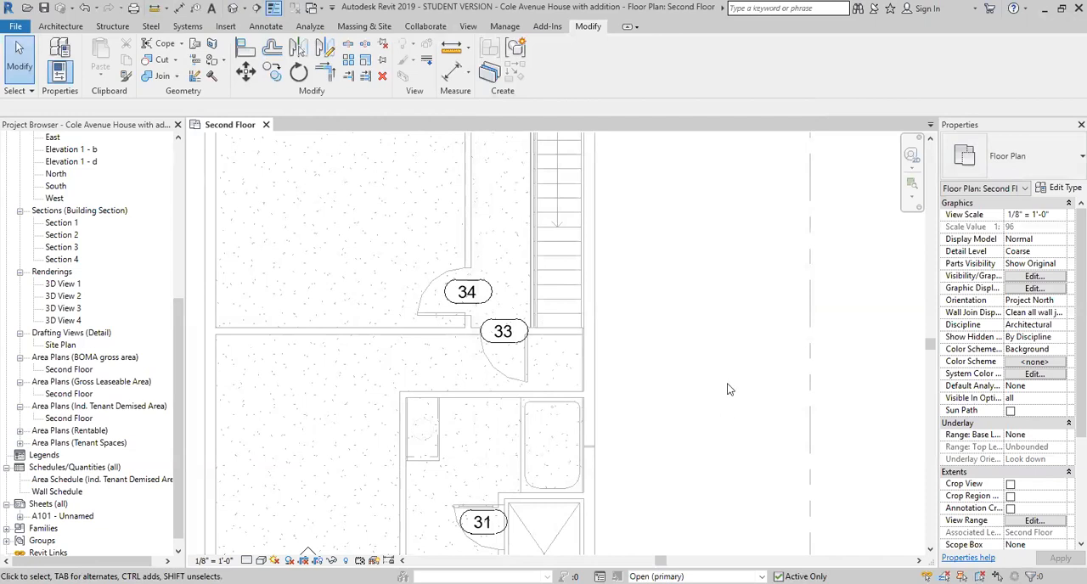
{"action": "scroll", "coordinate": [698, 355], "scroll_direction": "down", "scroll_amount": 2}
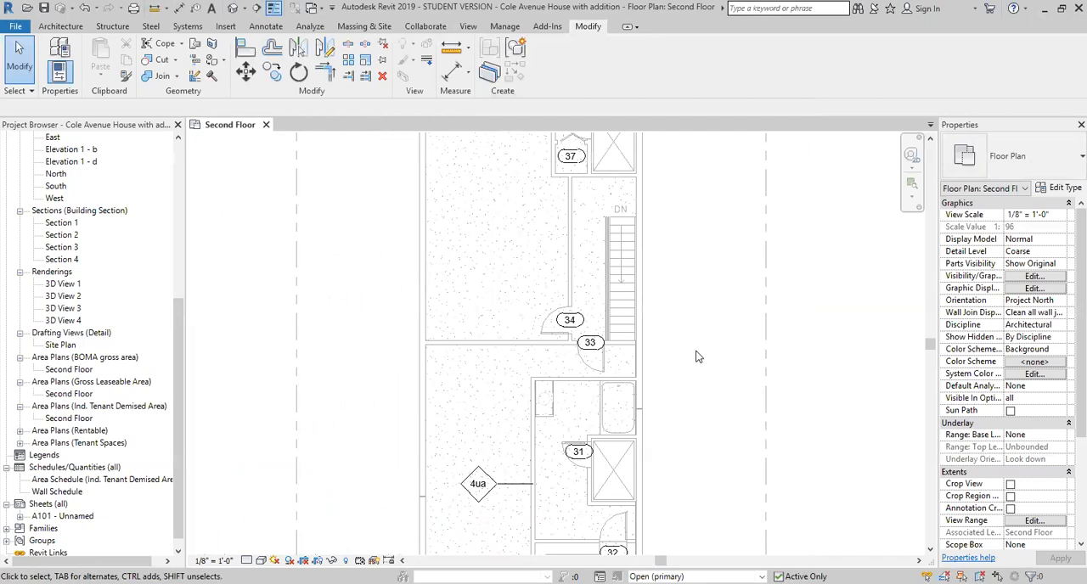
{"action": "scroll", "coordinate": [695, 356], "scroll_direction": "down", "scroll_amount": 3}
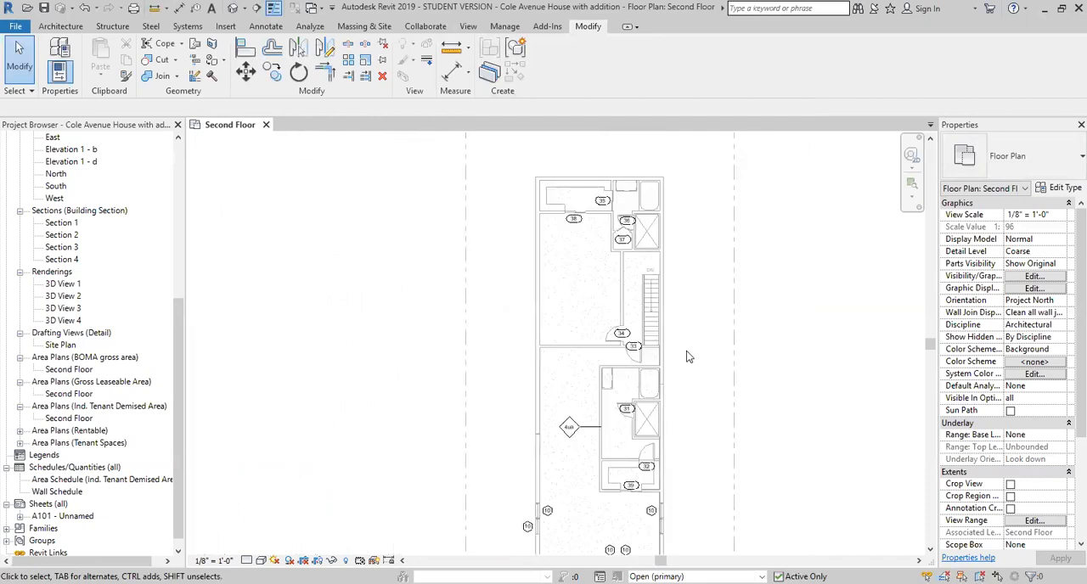
{"action": "scroll", "coordinate": [524, 306], "scroll_direction": "down", "scroll_amount": 1}
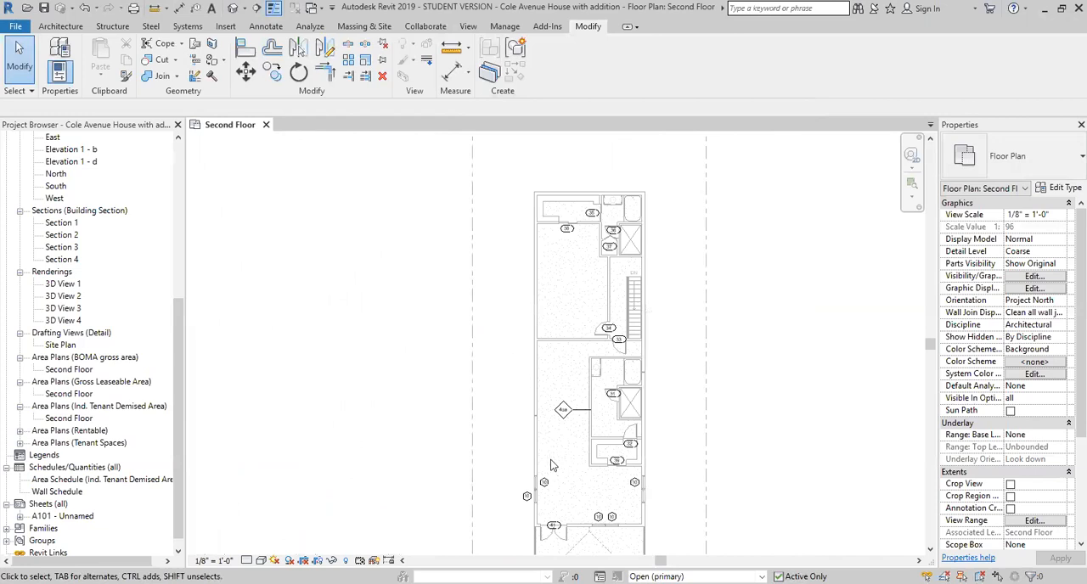
{"action": "scroll", "coordinate": [550, 466], "scroll_direction": "up", "scroll_amount": 5}
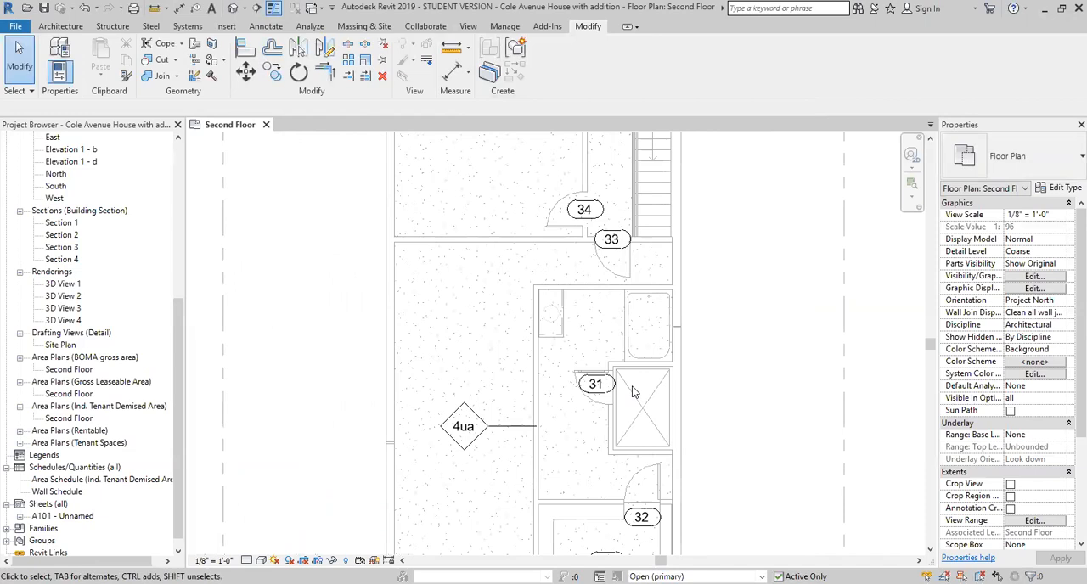
{"action": "scroll", "coordinate": [590, 248], "scroll_direction": "up", "scroll_amount": 3}
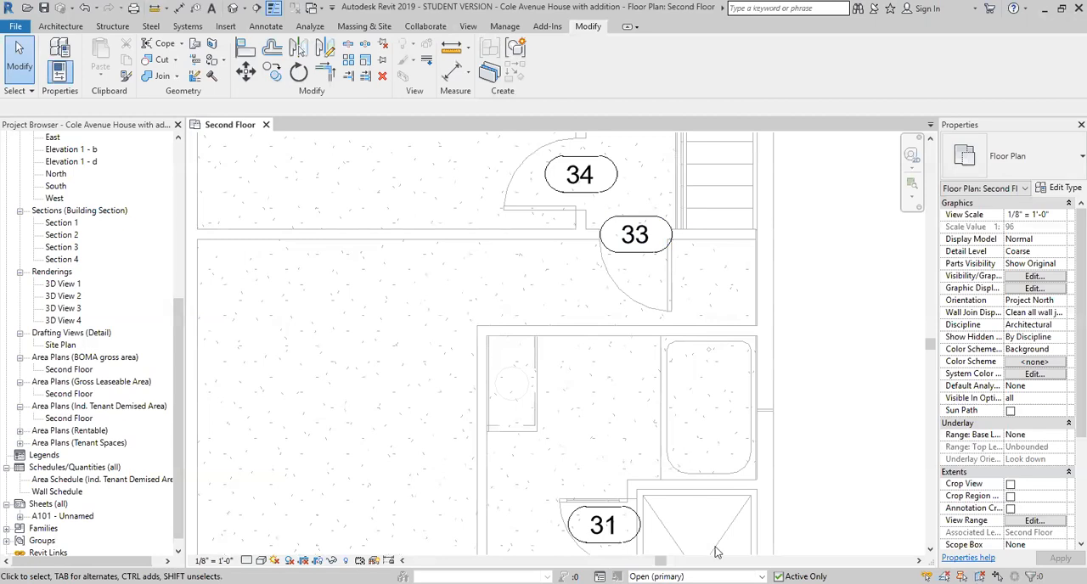
- Return to editing the Main Model and split the partition containing door 33 at its junction with the wall beside door 34
{"action": "left_click", "coordinate": [761, 576]}
{"action": "left_click", "coordinate": [650, 525]}
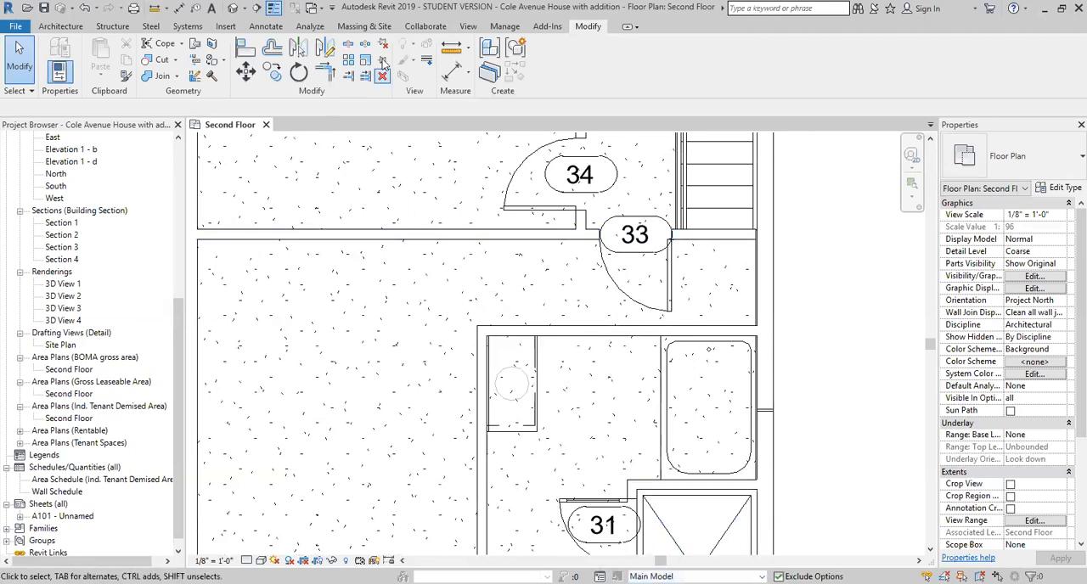
{"action": "left_click", "coordinate": [350, 48]}
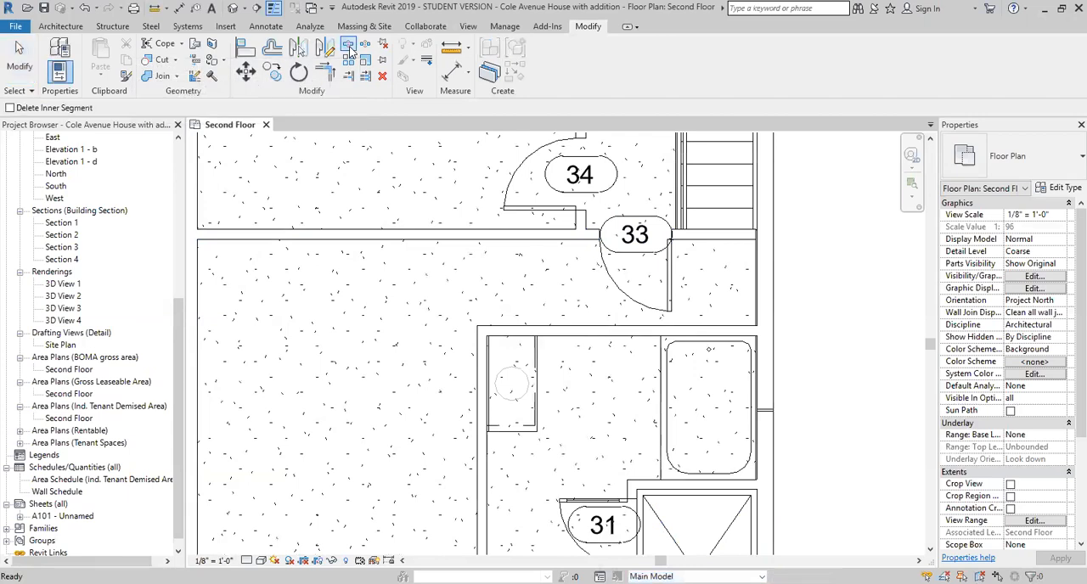
{"action": "scroll", "coordinate": [593, 227], "scroll_direction": "up", "scroll_amount": 2}
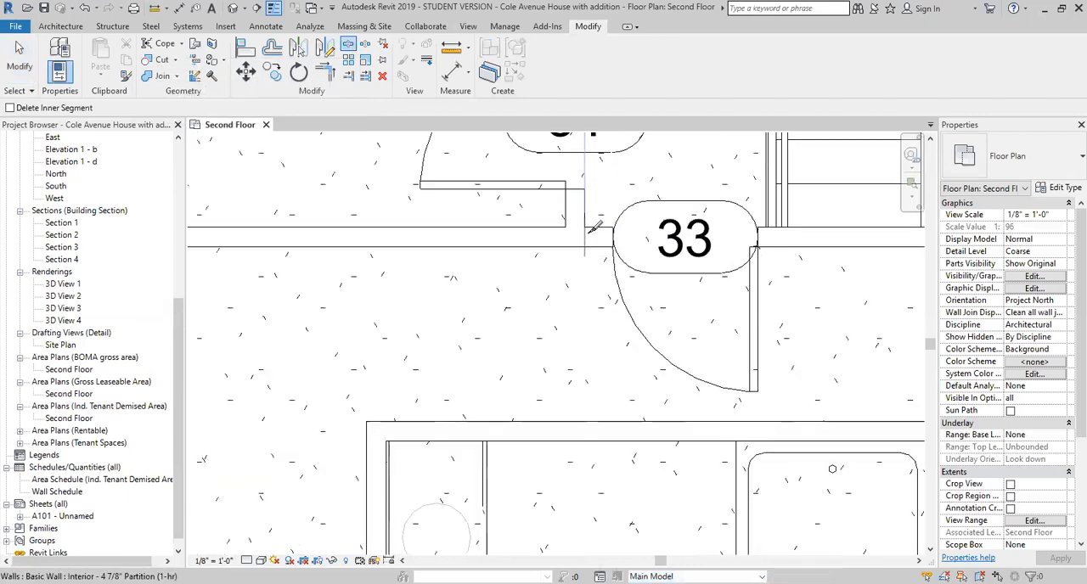
{"action": "left_click", "coordinate": [577, 275]}
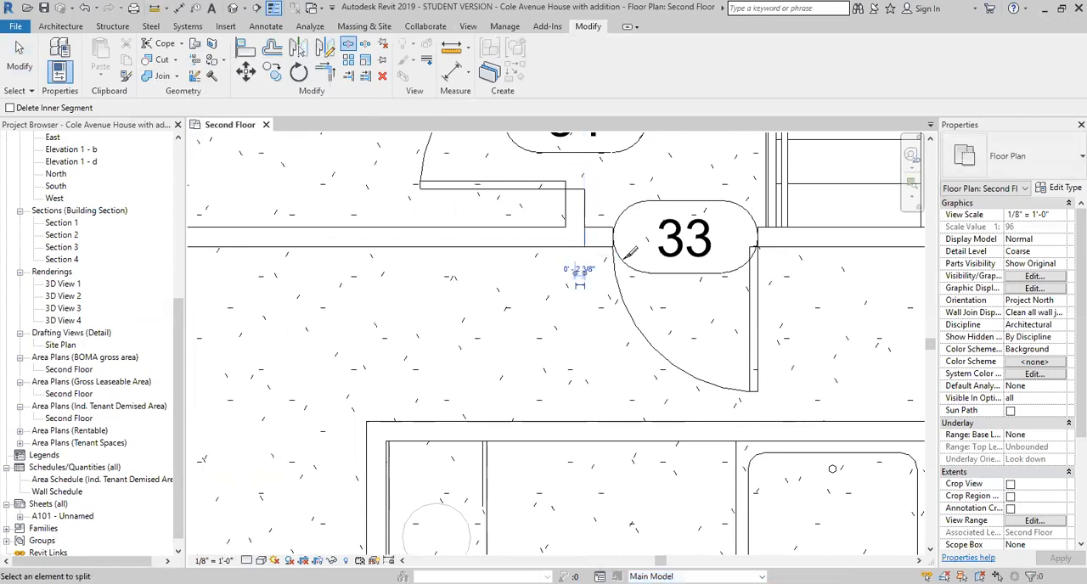
{"action": "right_click", "coordinate": [603, 188]}
{"action": "left_click", "coordinate": [620, 195]}
{"action": "right_click", "coordinate": [603, 202]}
{"action": "left_click", "coordinate": [621, 210]}
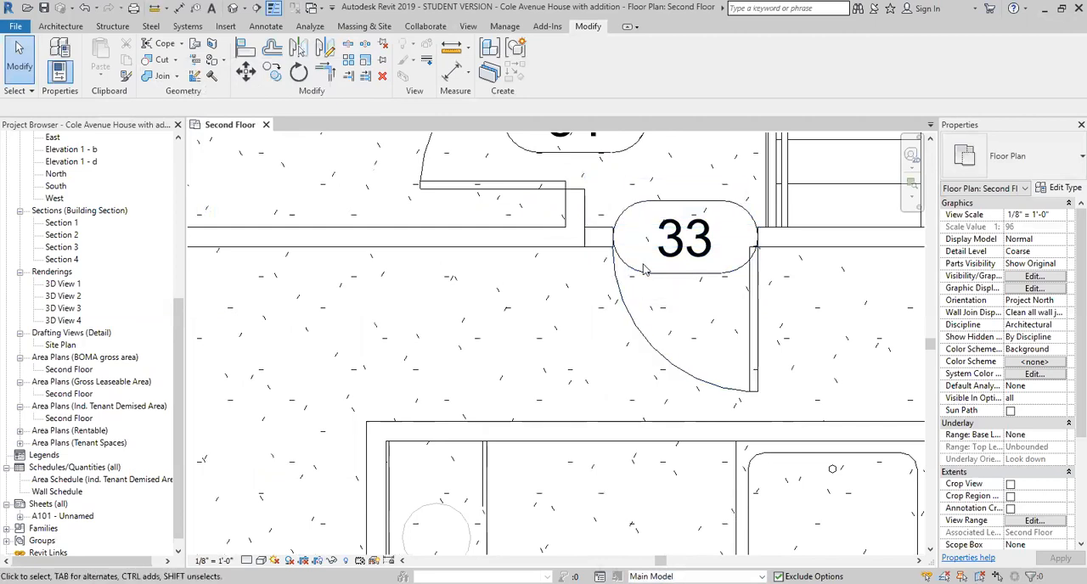
- Add the split wall segment containing door 33 to the Stair Balcony set's Closed option only, excluding Open, and accept the room warning
{"action": "left_click", "coordinate": [779, 246]}
{"action": "scroll", "coordinate": [565, 351], "scroll_direction": "down", "scroll_amount": 1}
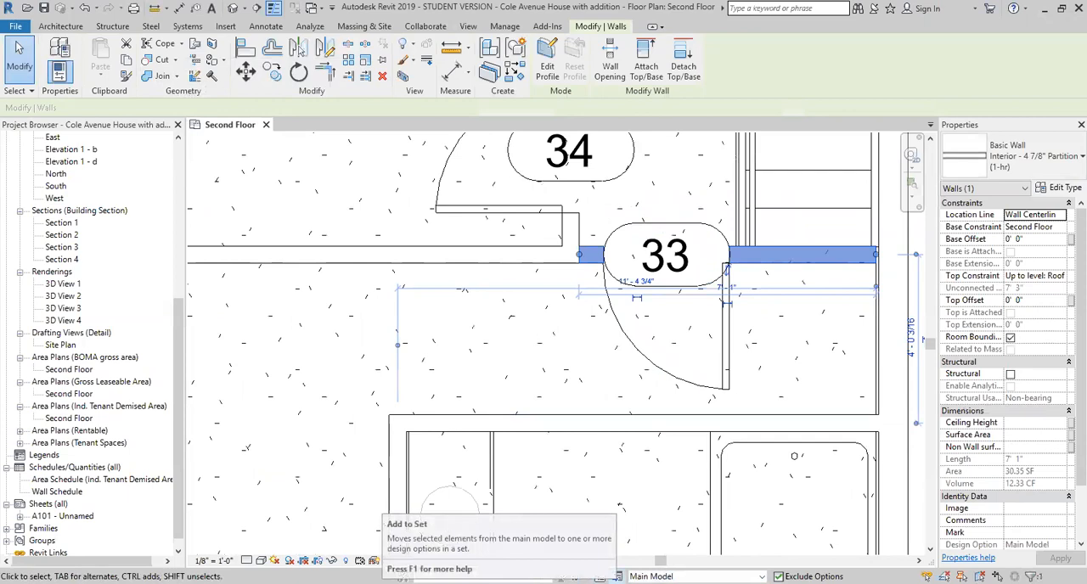
{"action": "left_click", "coordinate": [600, 576]}
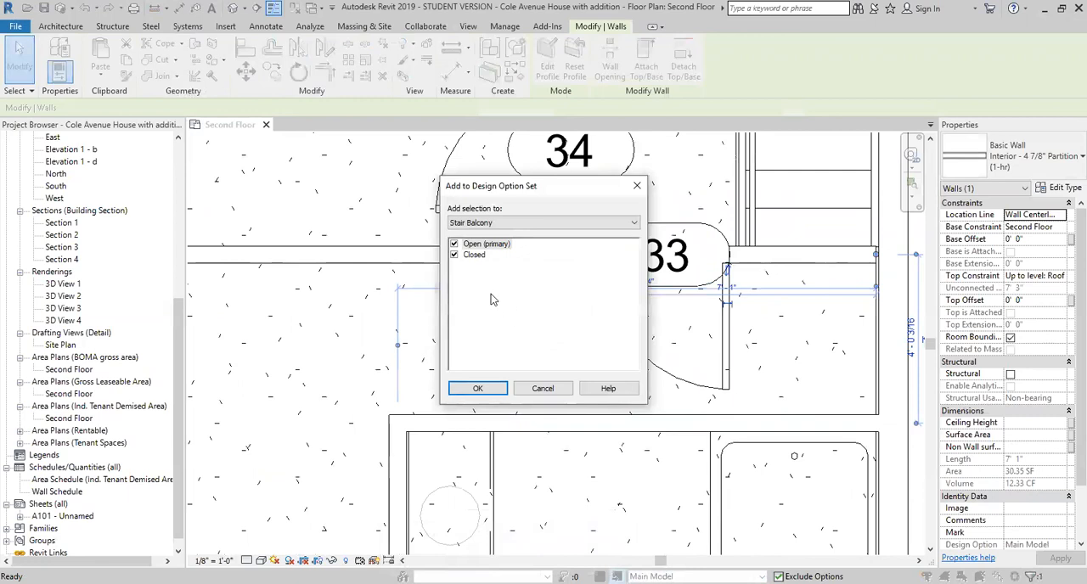
{"action": "left_click", "coordinate": [454, 245]}
{"action": "left_click", "coordinate": [498, 389]}
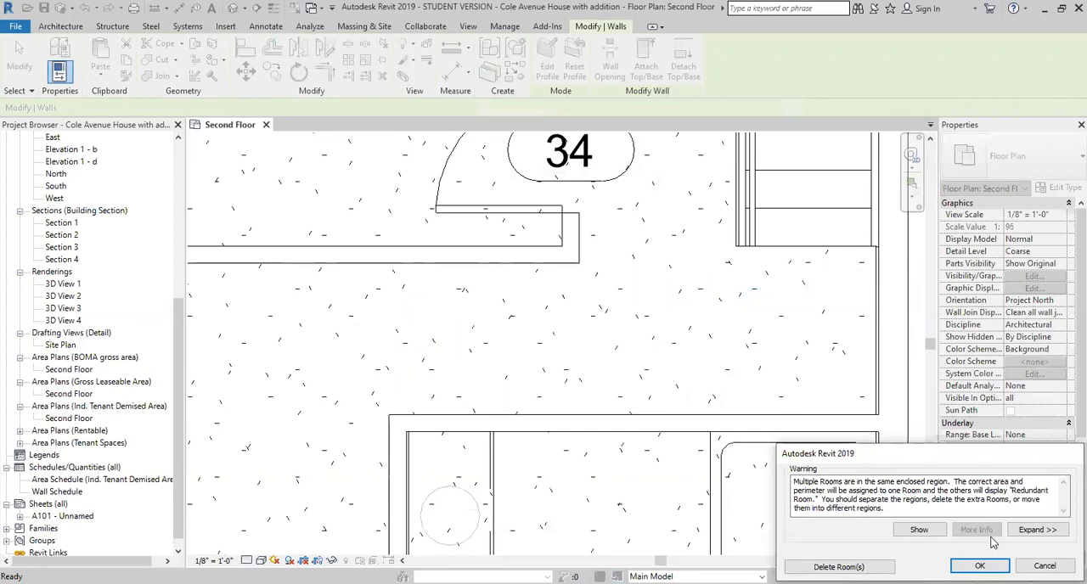
{"action": "left_click", "coordinate": [964, 566]}
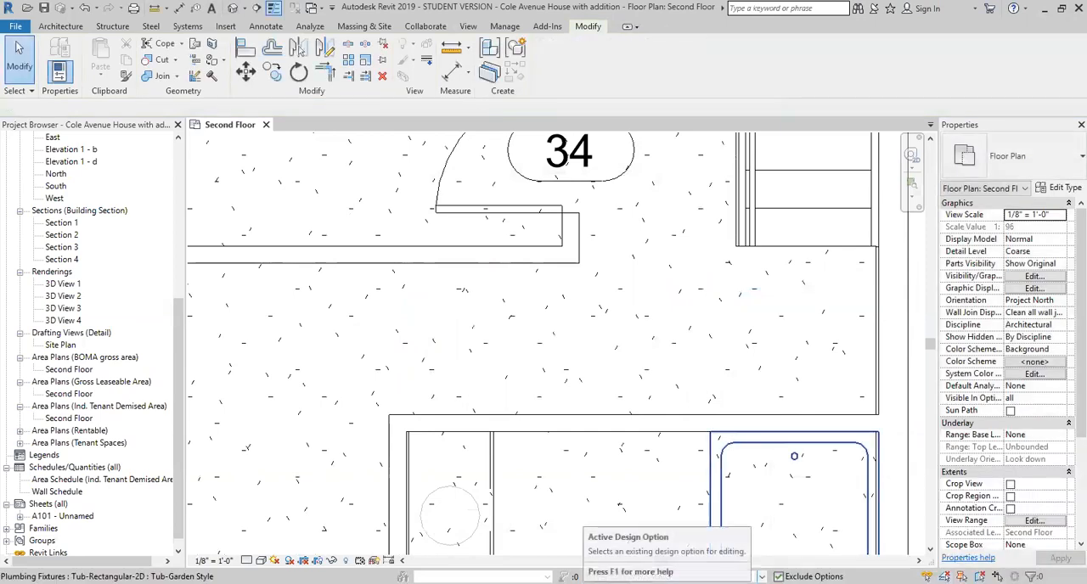
- In the Open option, draw an Interior - 4 7/8" Partition (1-hr) wall about 3' 7 5/16" long from the corner below door 34 to the bathroom wall
{"action": "left_click", "coordinate": [692, 577]}
{"action": "left_click", "coordinate": [695, 553]}
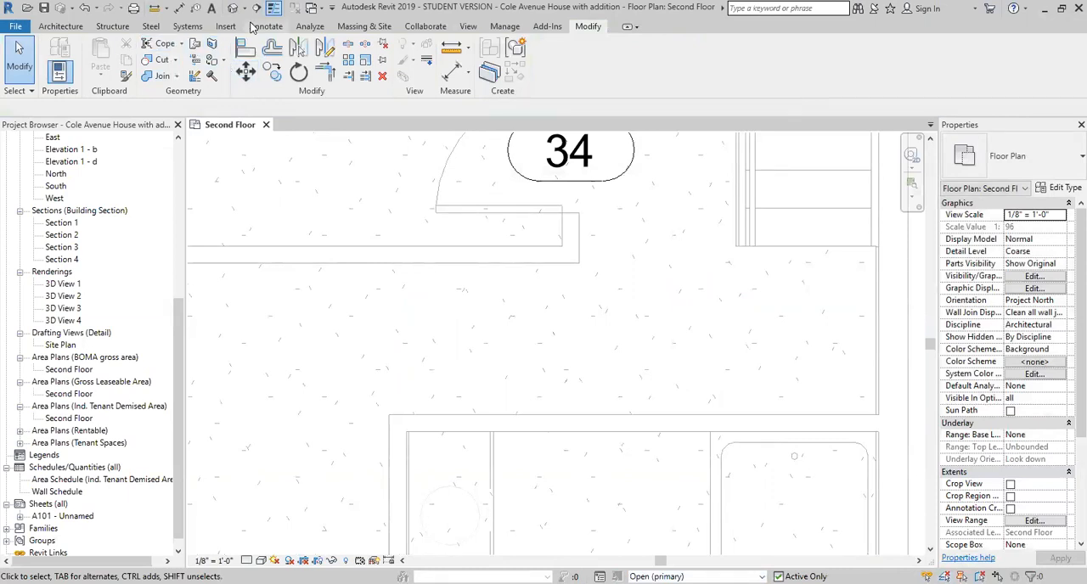
{"action": "left_click", "coordinate": [61, 26]}
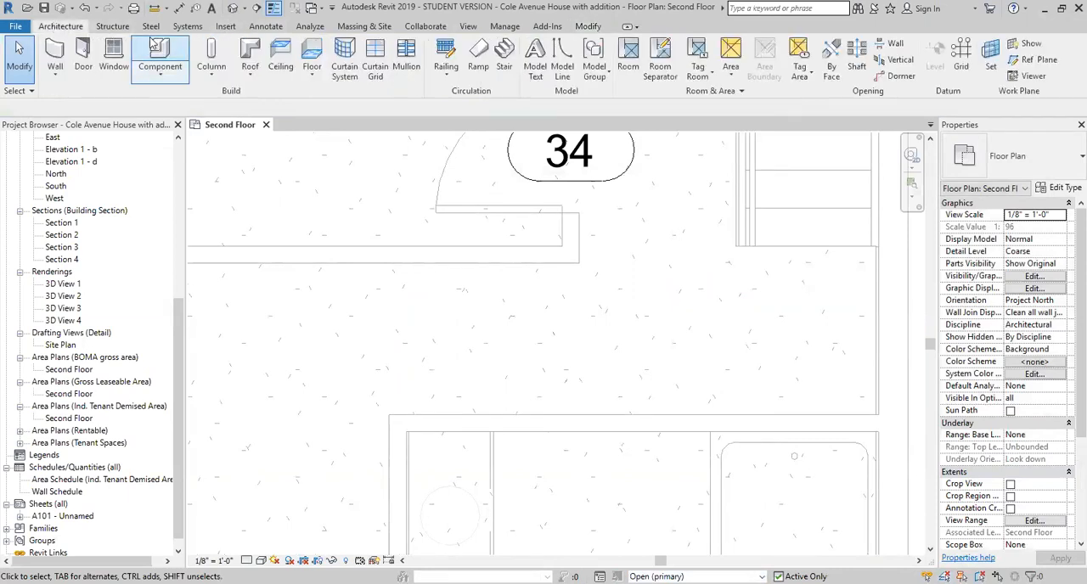
{"action": "left_click", "coordinate": [55, 54]}
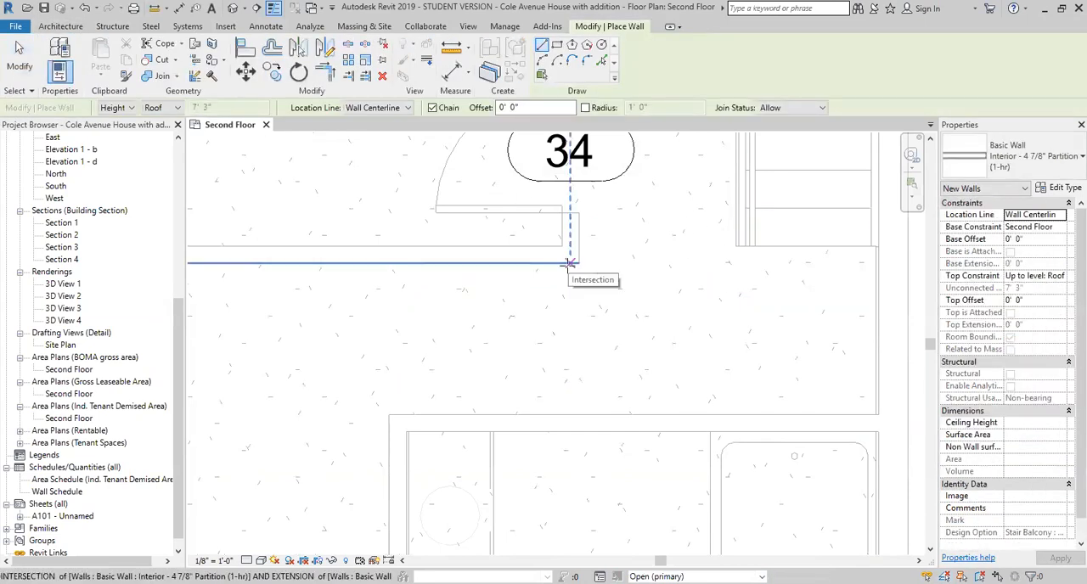
{"action": "left_click", "coordinate": [568, 264]}
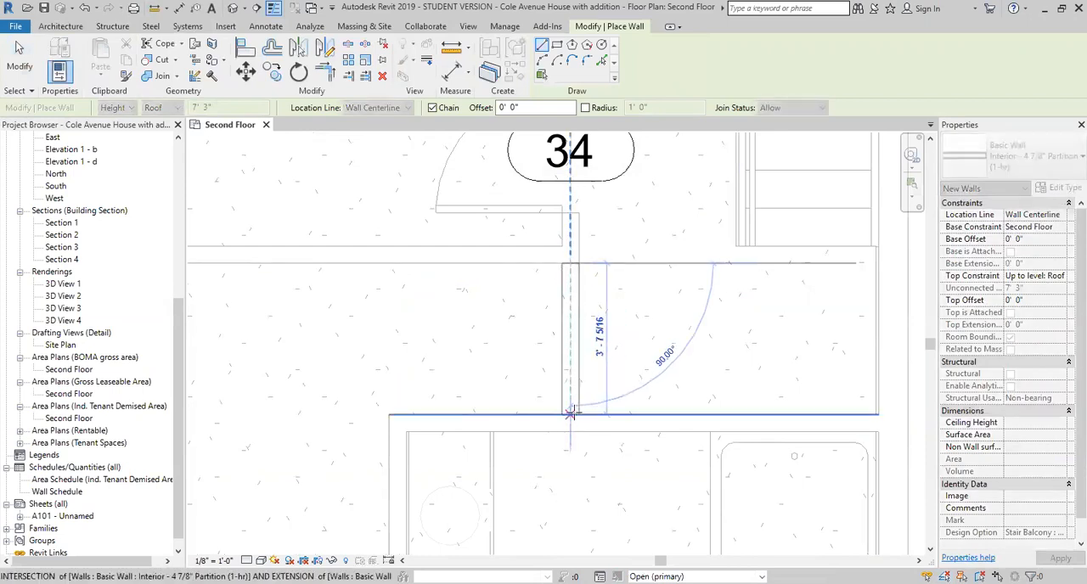
{"action": "left_click", "coordinate": [570, 414]}
{"action": "key", "text": "Escape"}
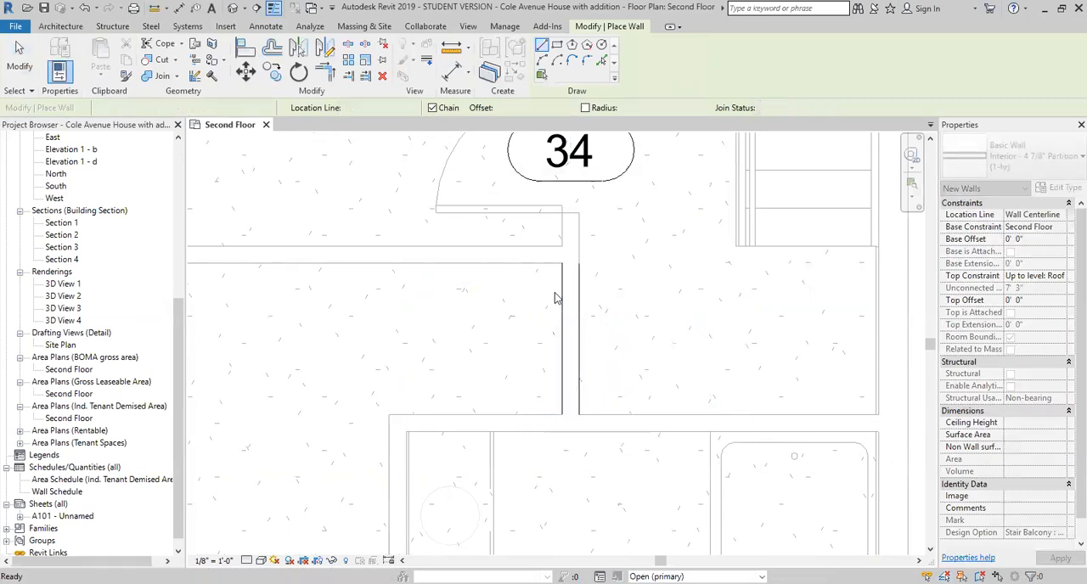
{"action": "key", "text": "Escape"}
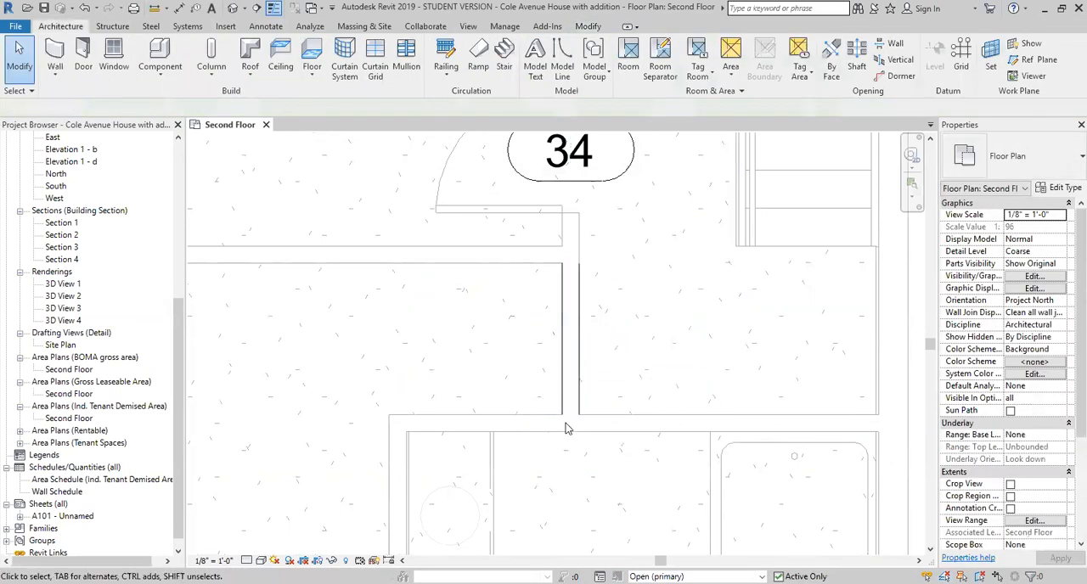
- Switch to the Closed option to check its wall and select its door, and return to editing the Main Model
{"action": "scroll", "coordinate": [553, 381], "scroll_direction": "down", "scroll_amount": 2}
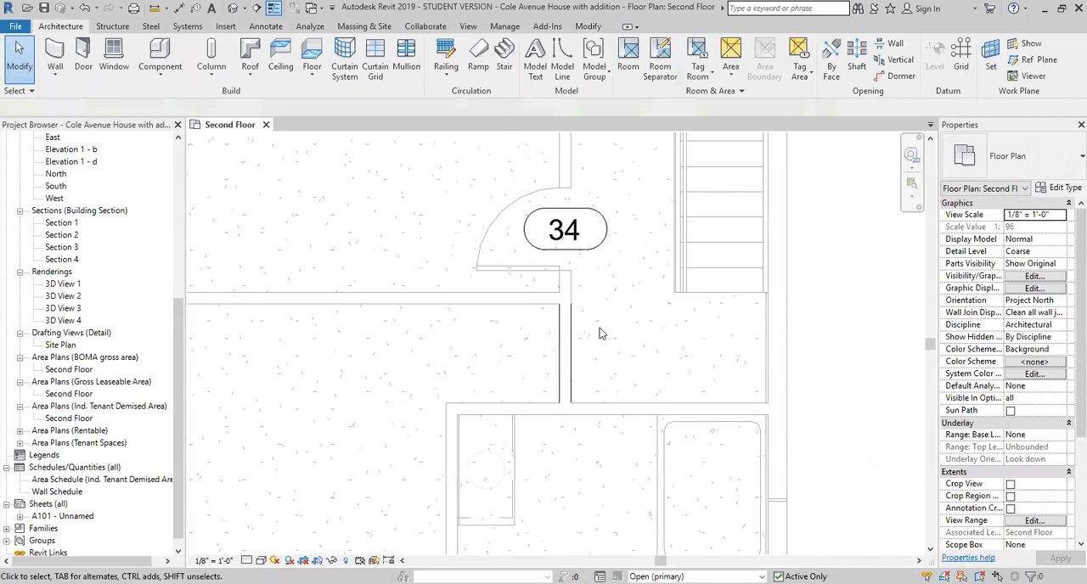
{"action": "scroll", "coordinate": [600, 335], "scroll_direction": "down", "scroll_amount": 4}
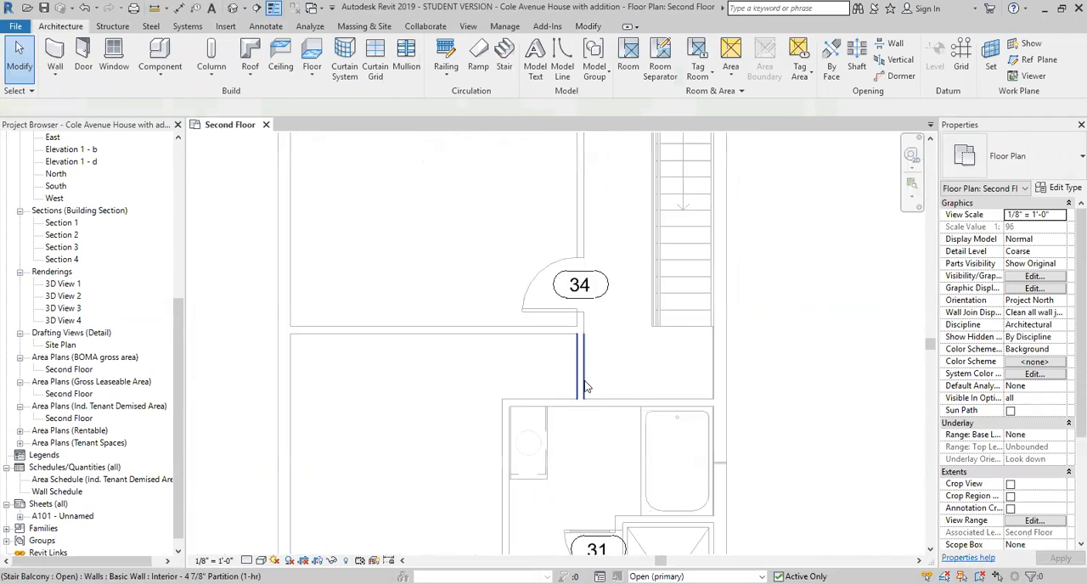
{"action": "scroll", "coordinate": [587, 384], "scroll_direction": "up", "scroll_amount": 1}
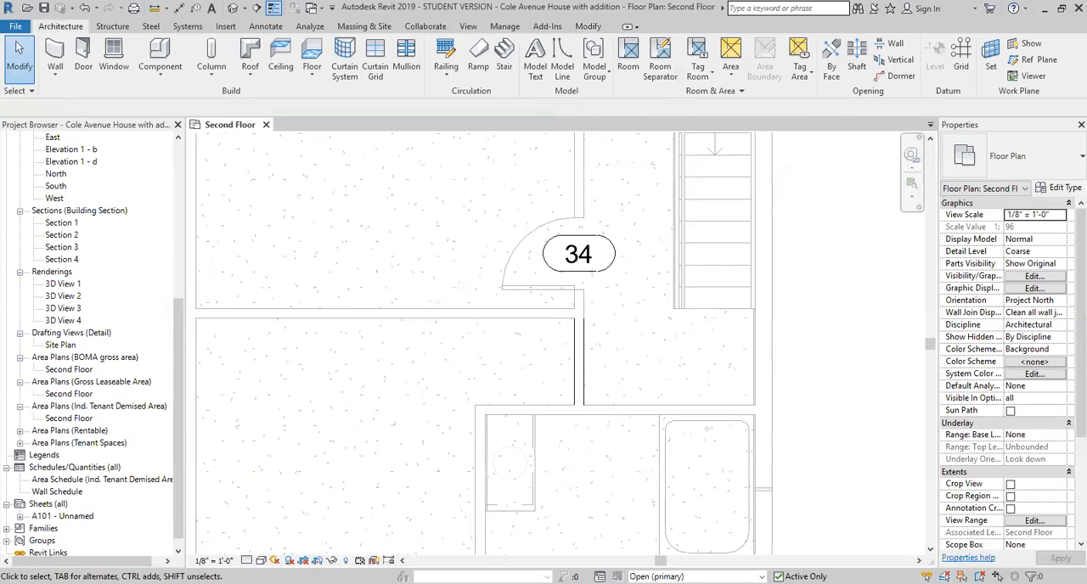
{"action": "left_click", "coordinate": [762, 577]}
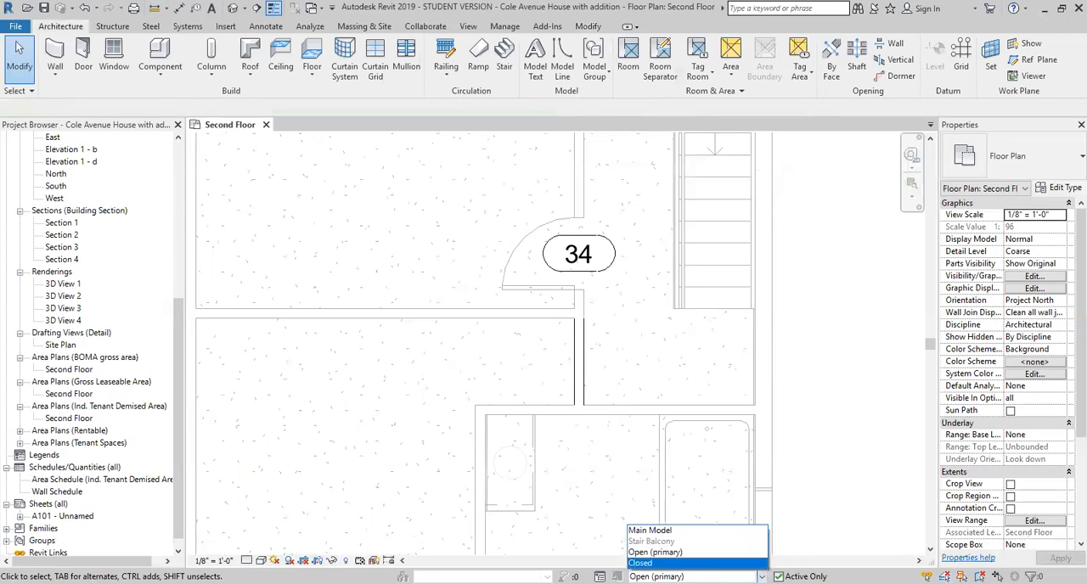
{"action": "left_click", "coordinate": [654, 563]}
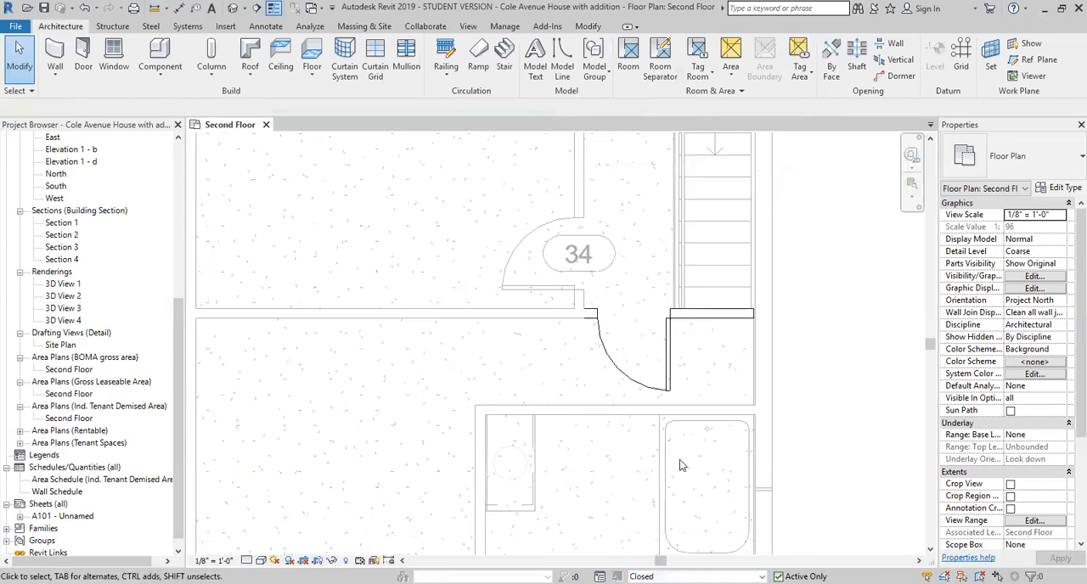
{"action": "left_click", "coordinate": [670, 338]}
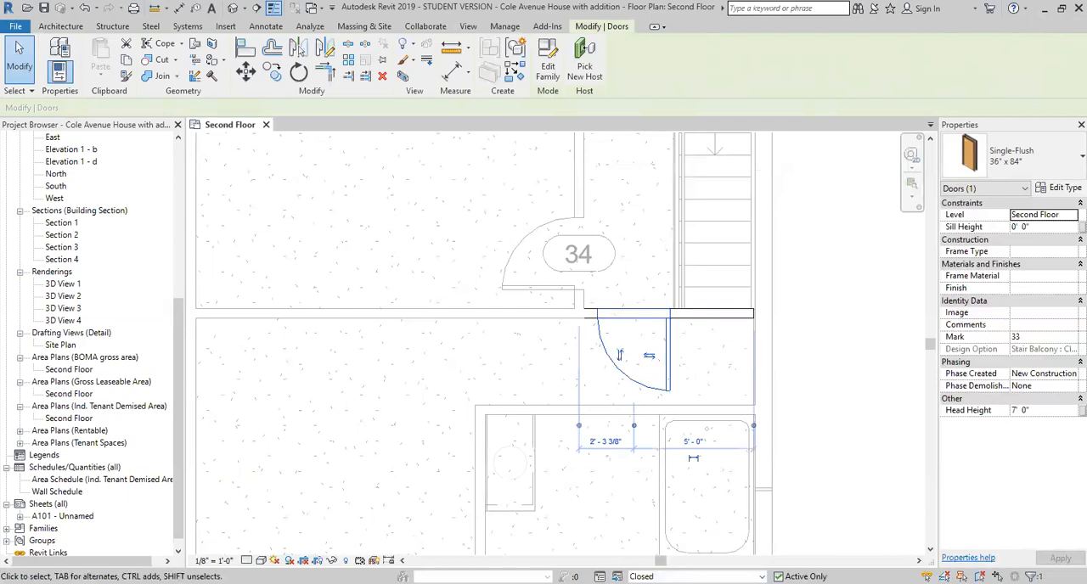
{"action": "left_click", "coordinate": [679, 576]}
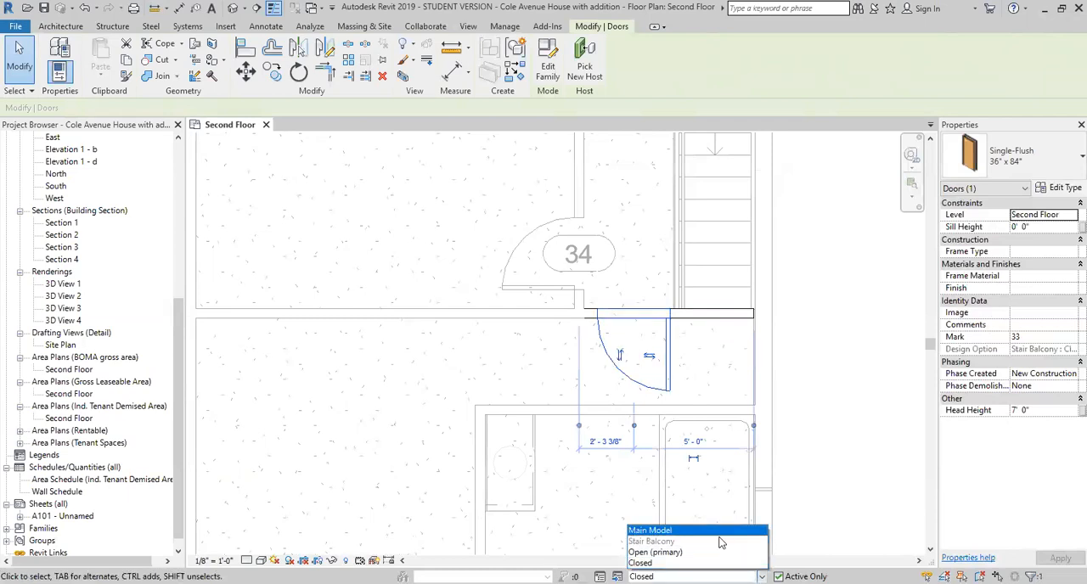
{"action": "left_click", "coordinate": [671, 530]}
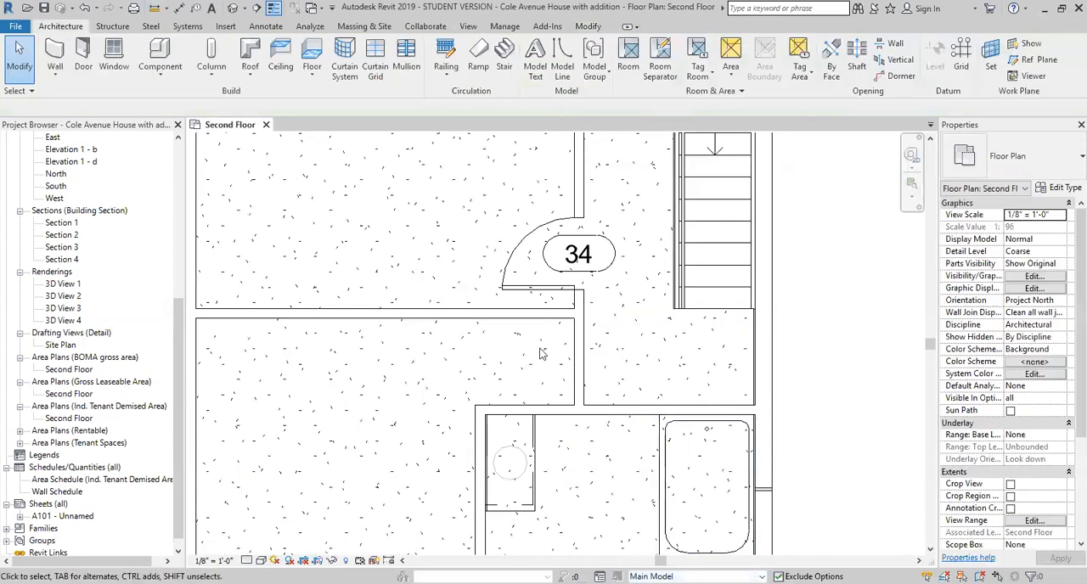